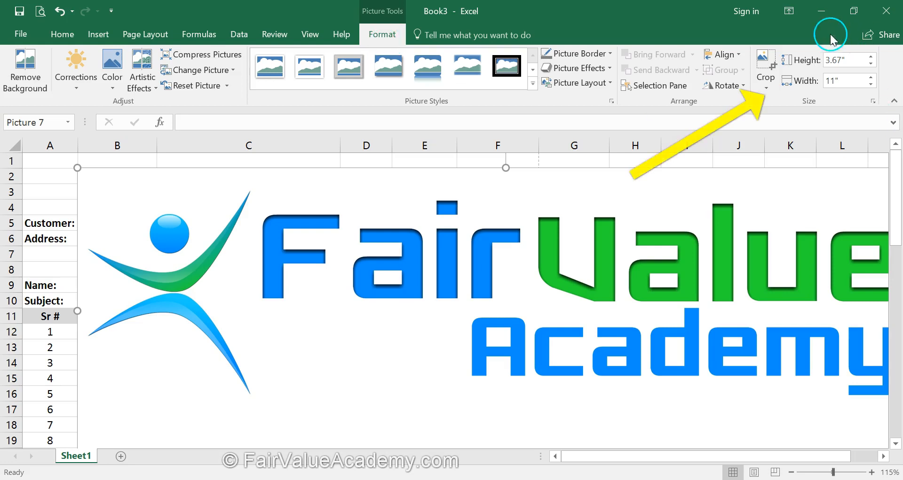
Shrink the logo picture to about 0.68" high by 2.03" wide and fit it in the sheet's header above the Customer row
{"action": "left_click", "coordinate": [870, 84]}
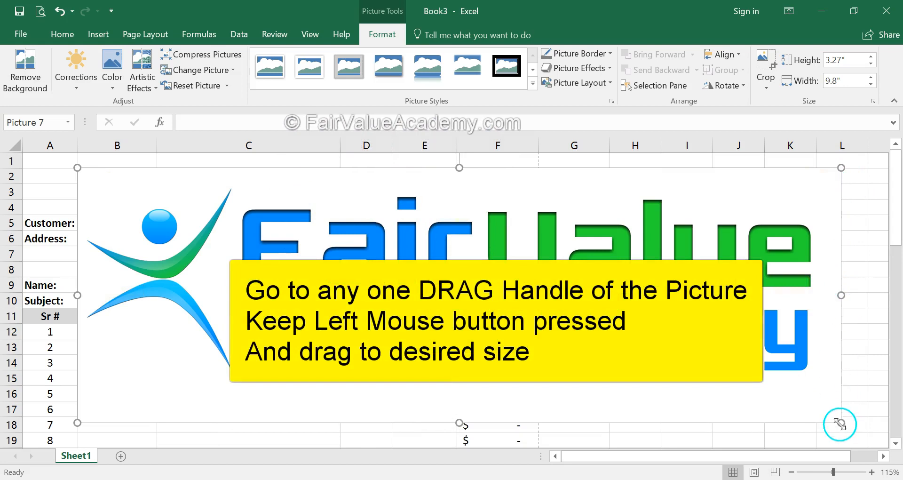
{"action": "left_click_drag", "start_coordinate": [832, 420], "coordinate": [115, 193]}
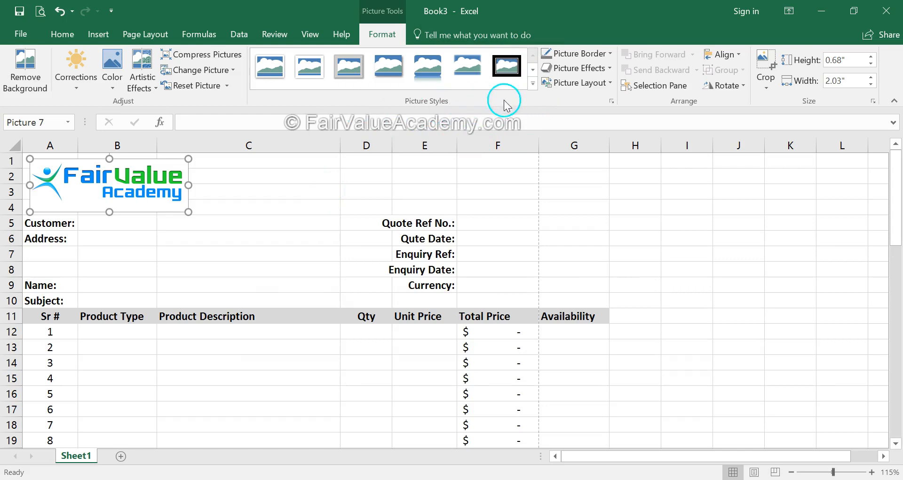
Apply the white-framed picture style with snipped diagonal corners to the logo
{"action": "left_click", "coordinate": [269, 72]}
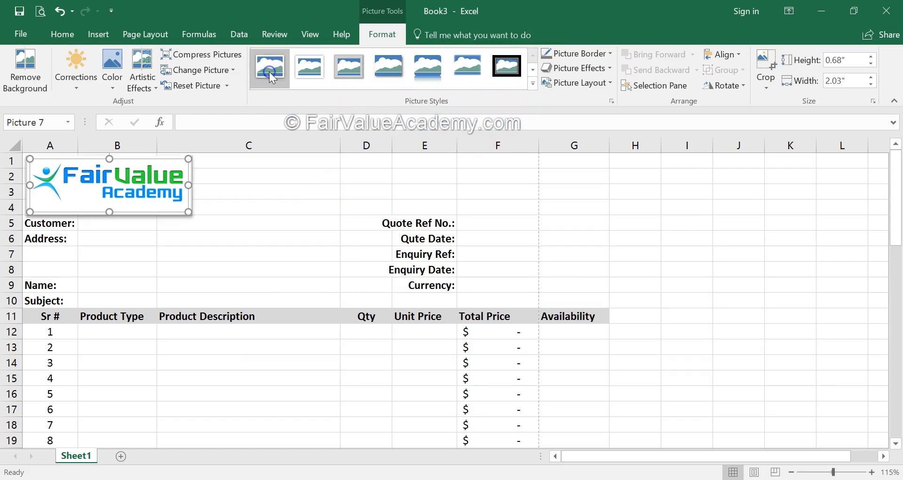
{"action": "left_click", "coordinate": [199, 264]}
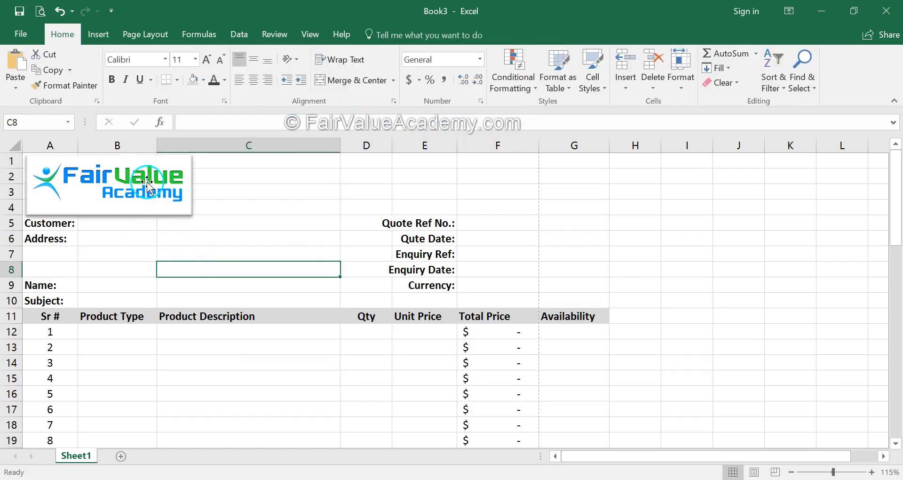
{"action": "left_click", "coordinate": [92, 212]}
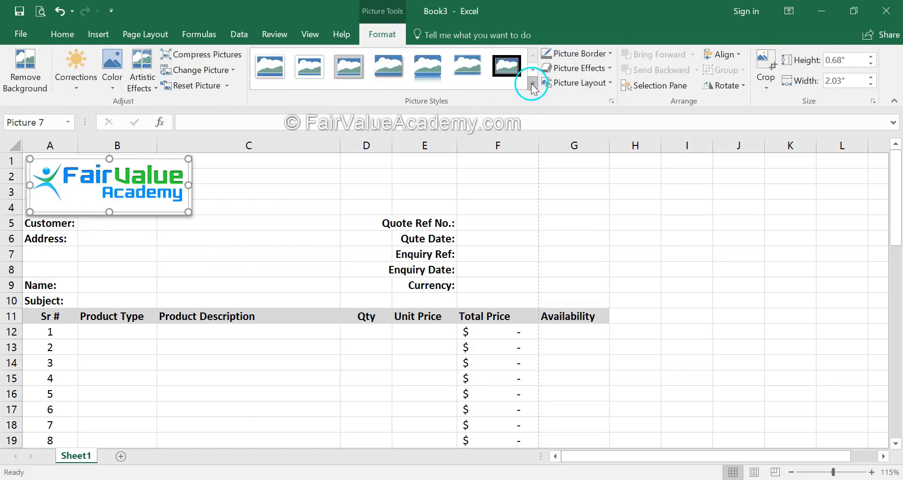
{"action": "left_click", "coordinate": [532, 72]}
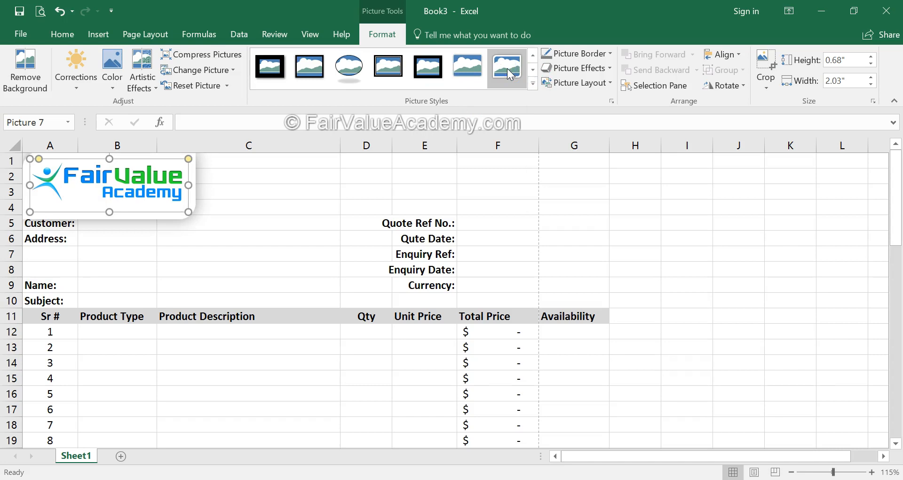
{"action": "left_click", "coordinate": [512, 72]}
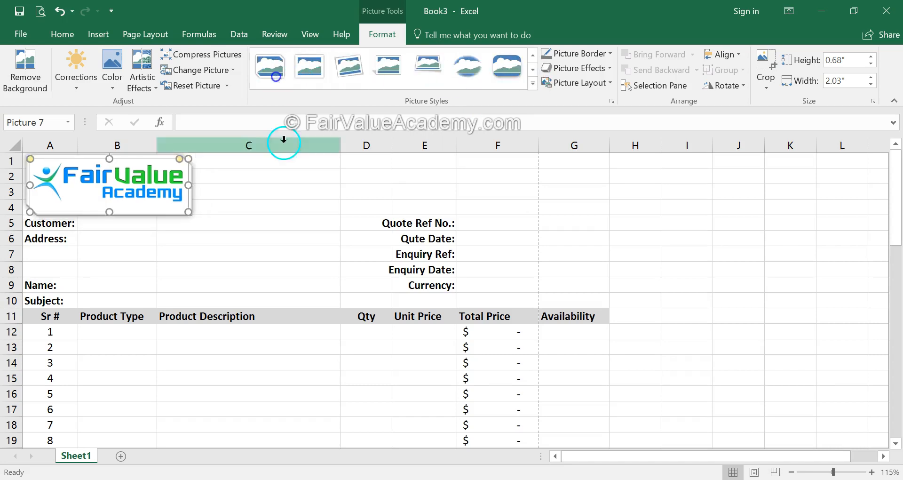
{"action": "left_click", "coordinate": [186, 241]}
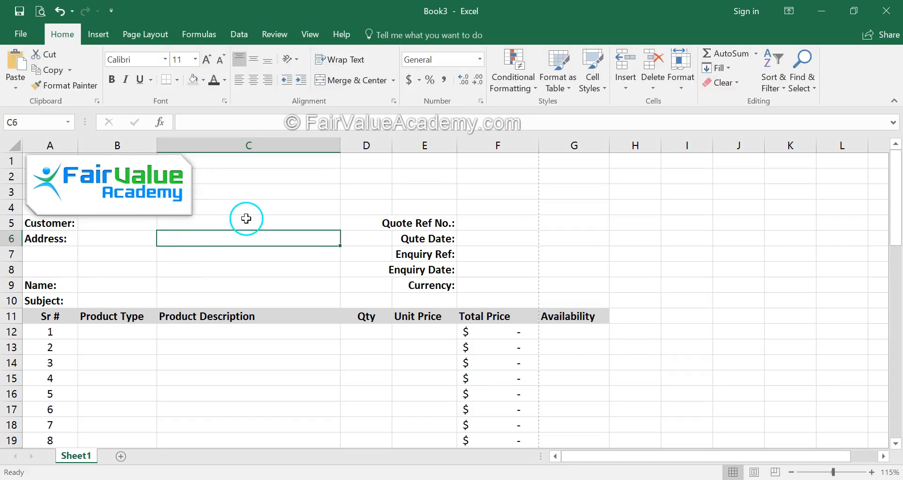
Reduce the logo to about 0.57" high by 1.72" wide and preview picture border colors without applying one
{"action": "left_click", "coordinate": [175, 203]}
{"action": "mouse_move", "coordinate": [188, 212]}
{"action": "left_mouse_down"}
{"action": "mouse_move", "coordinate": [143, 194]}
{"action": "mouse_move", "coordinate": [172, 207]}
{"action": "left_mouse_up"}
{"action": "left_click", "coordinate": [611, 53]}
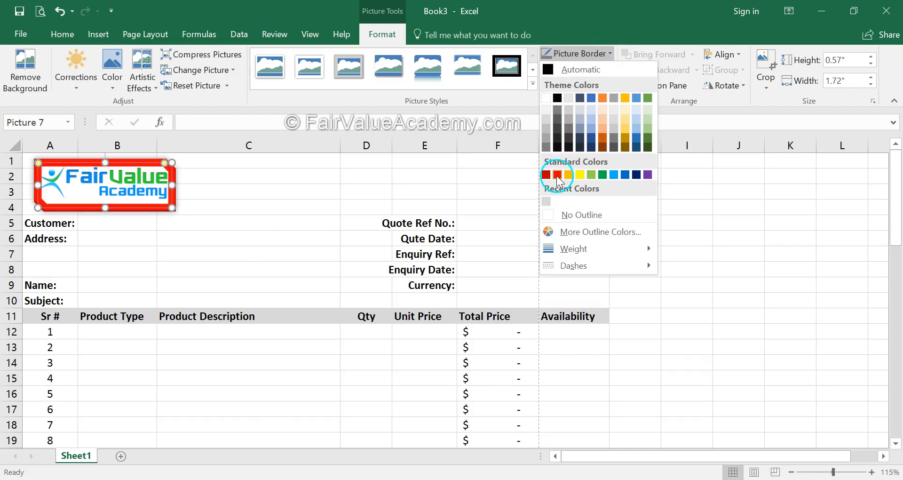
{"action": "left_click", "coordinate": [717, 228]}
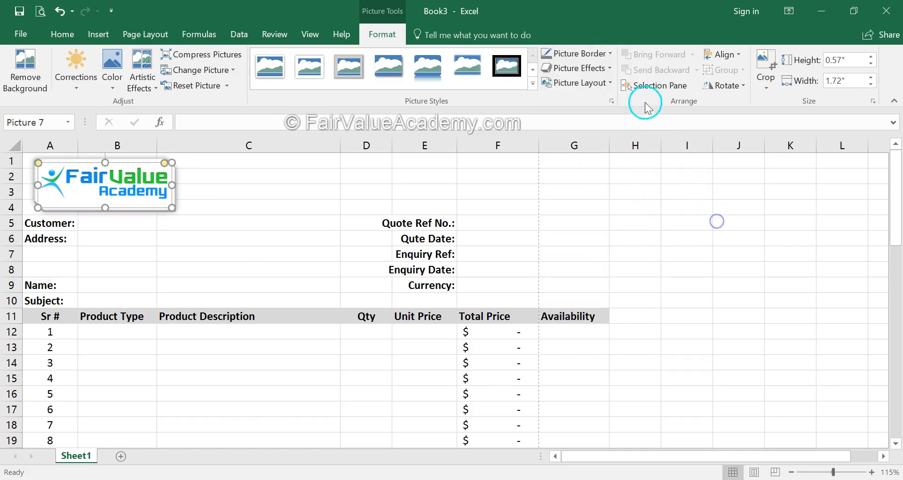
Add the first outer shadow preset to the logo as a picture effect and deselect it
{"action": "left_click", "coordinate": [610, 68]}
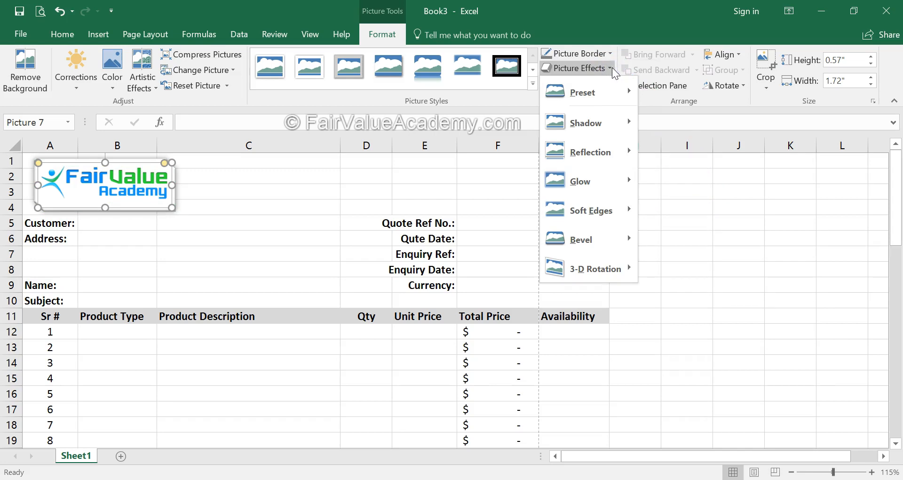
{"action": "left_click", "coordinate": [628, 123]}
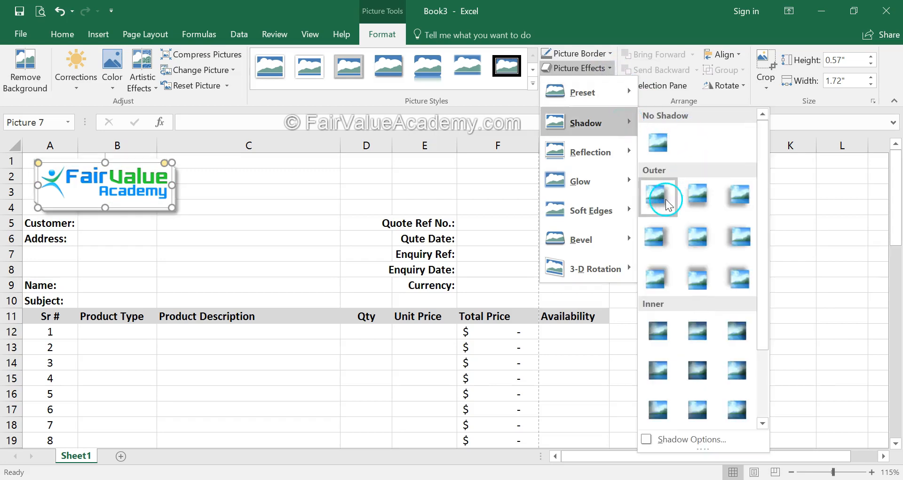
{"action": "left_click", "coordinate": [663, 198]}
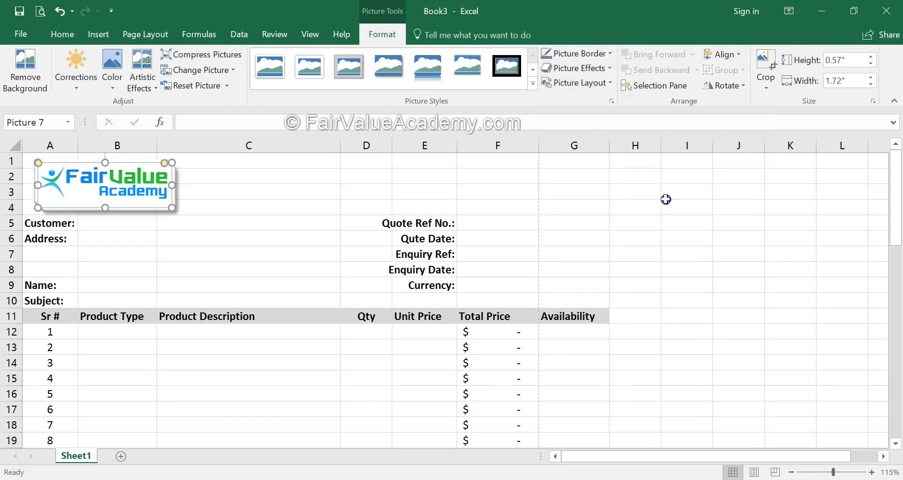
{"action": "left_click", "coordinate": [212, 210]}
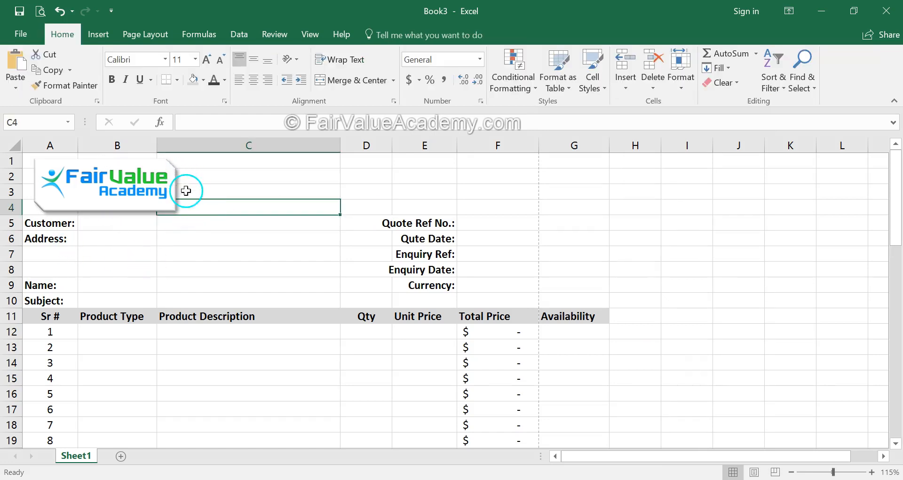
{"action": "left_click", "coordinate": [212, 254]}
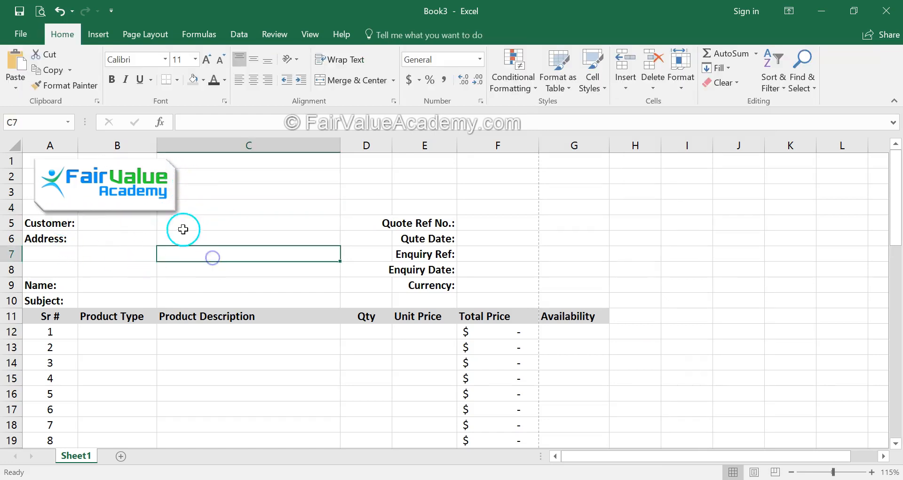
Preview the 90° rotation options on the logo without applying any
{"action": "left_click", "coordinate": [138, 197]}
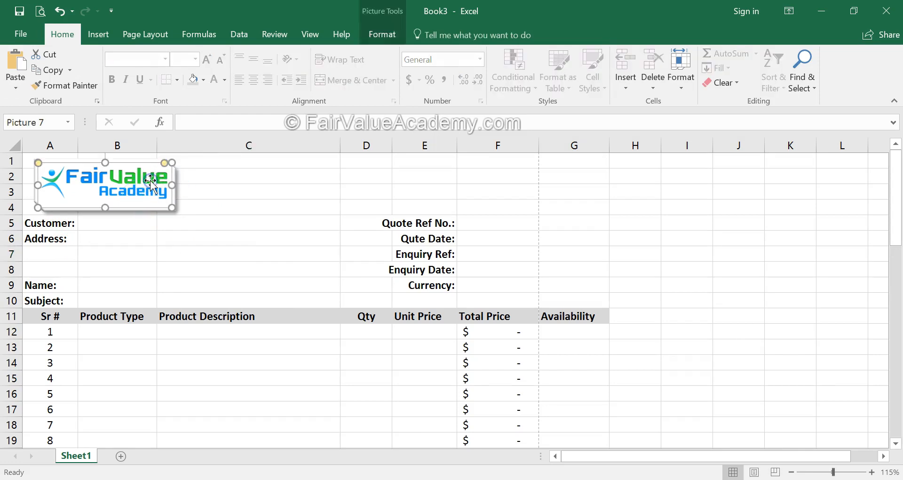
{"action": "left_click", "coordinate": [263, 247]}
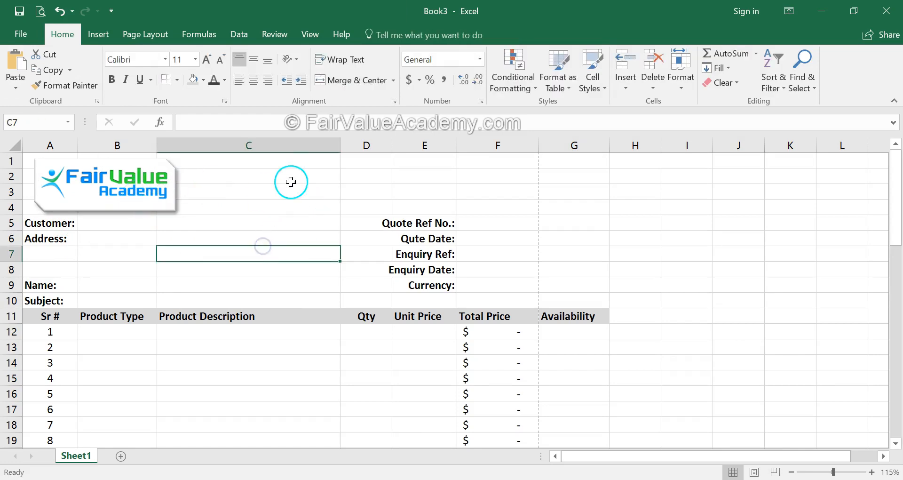
{"action": "left_click", "coordinate": [117, 195]}
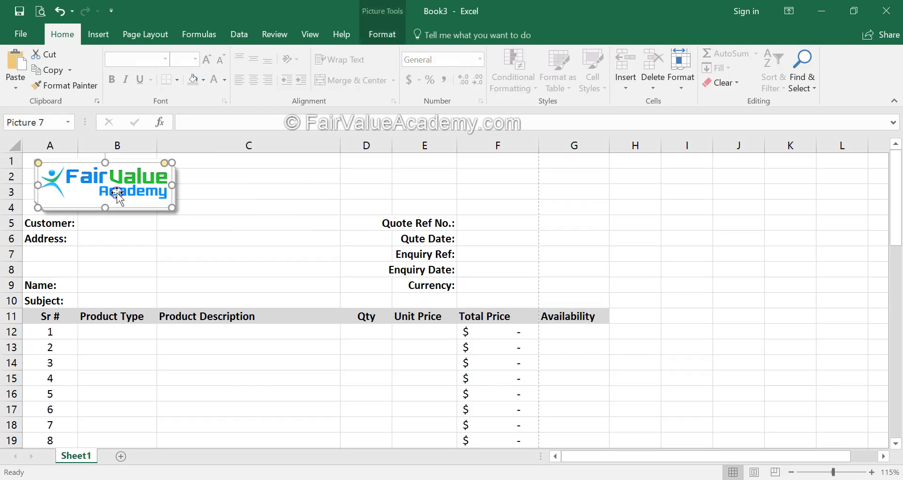
{"action": "left_click", "coordinate": [382, 35]}
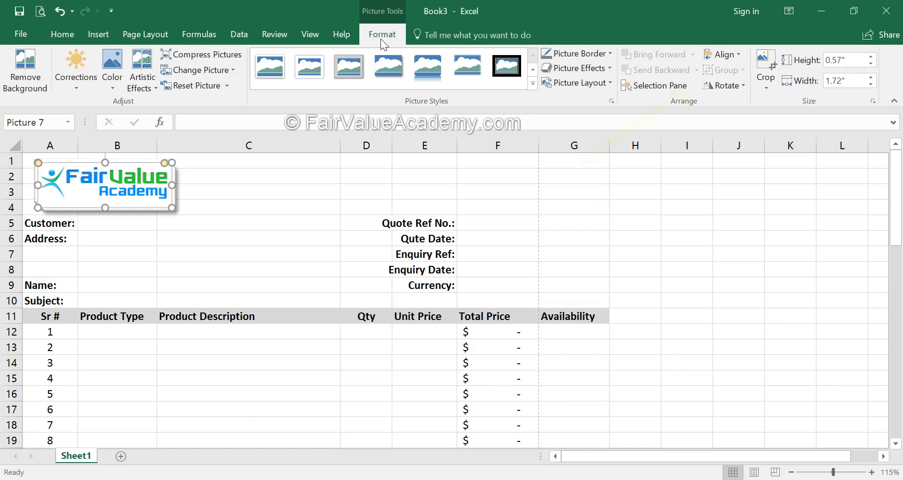
{"action": "left_click", "coordinate": [746, 88]}
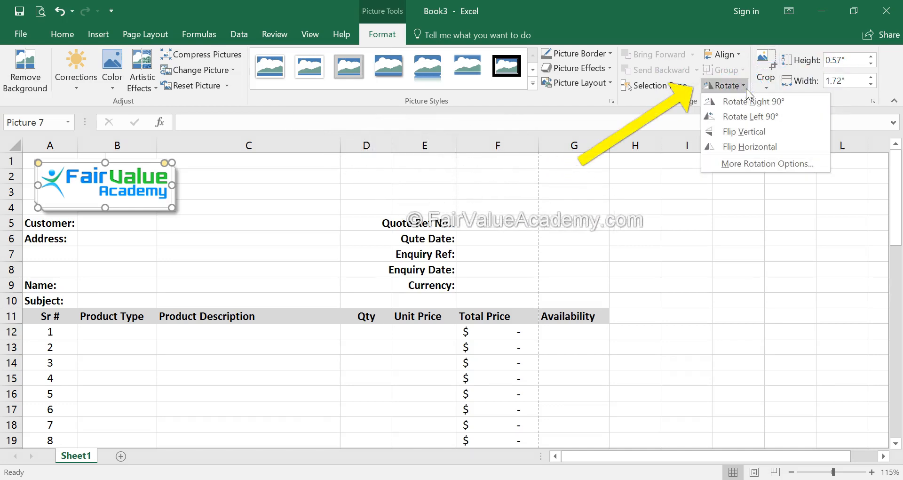
{"action": "left_click", "coordinate": [743, 110]}
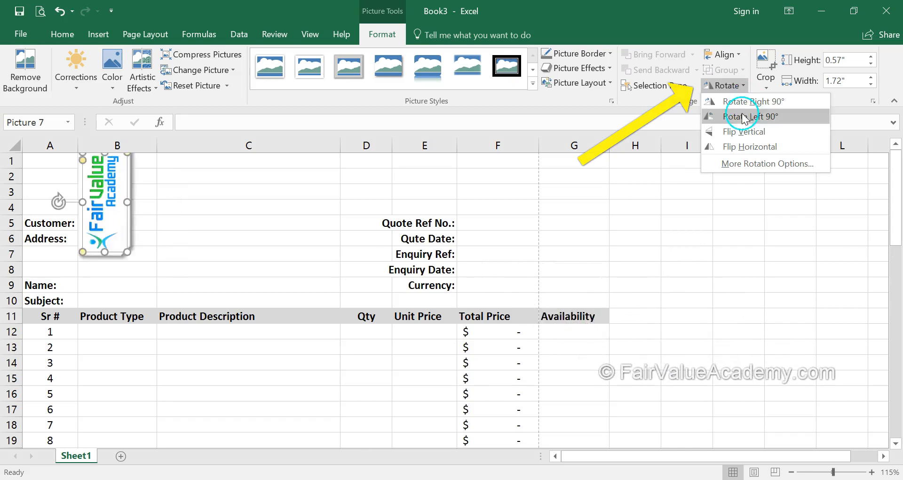
{"action": "left_click", "coordinate": [189, 257]}
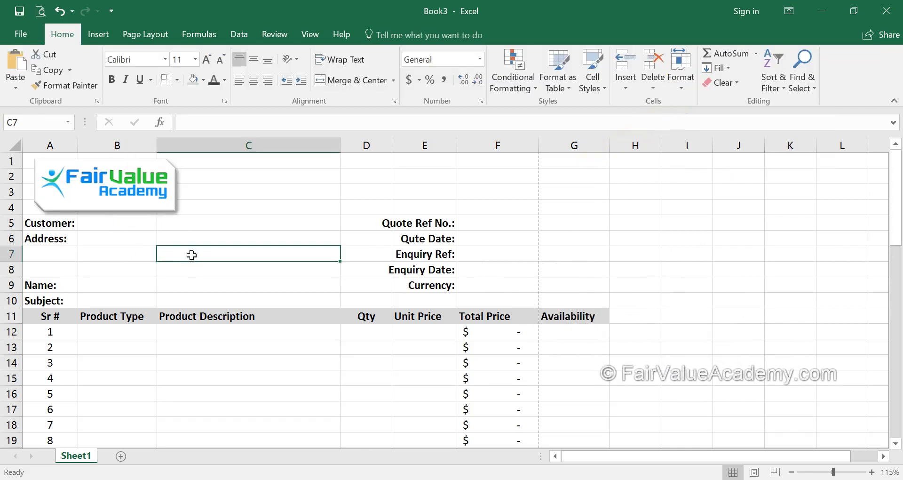
Draw a rounded rectangle about 0.51" high by 2.16" wide and place it over rows 1 to 3 across columns D to F
{"action": "left_click", "coordinate": [343, 174]}
{"action": "left_click", "coordinate": [104, 37]}
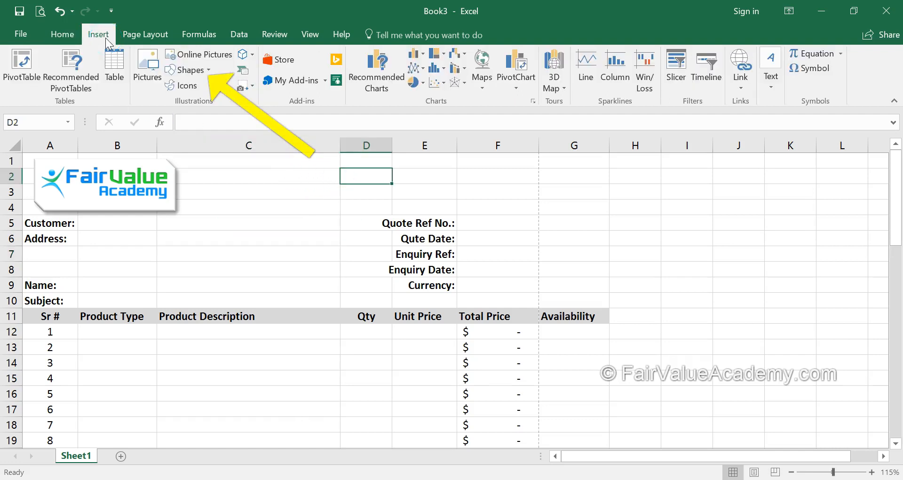
{"action": "left_click", "coordinate": [194, 70]}
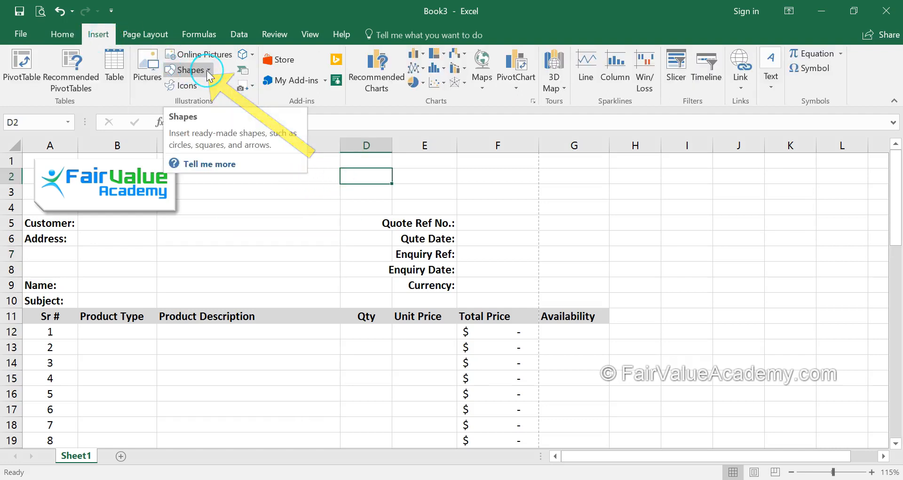
{"action": "left_click", "coordinate": [207, 70]}
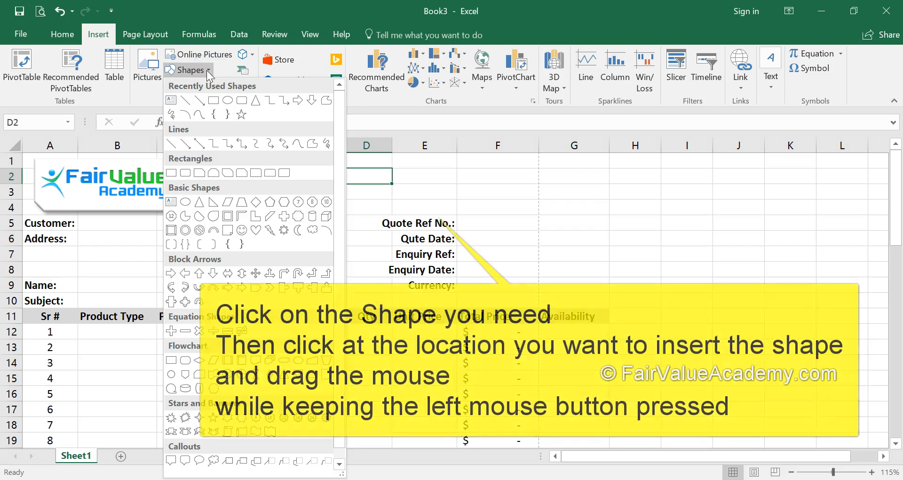
{"action": "left_click", "coordinate": [243, 102]}
{"action": "left_click_drag", "start_coordinate": [343, 164], "coordinate": [512, 203]}
{"action": "left_click_drag", "start_coordinate": [442, 189], "coordinate": [461, 184]}
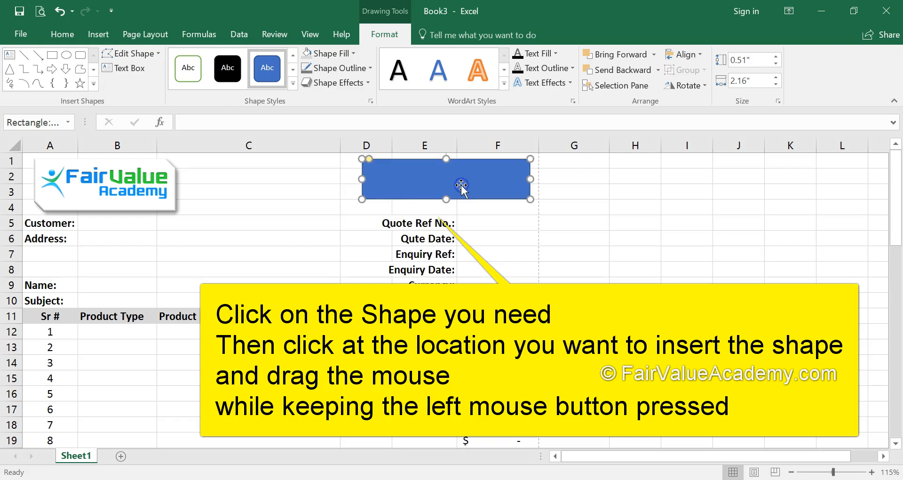
Fill the rounded rectangle with light gray
{"action": "left_click", "coordinate": [394, 39]}
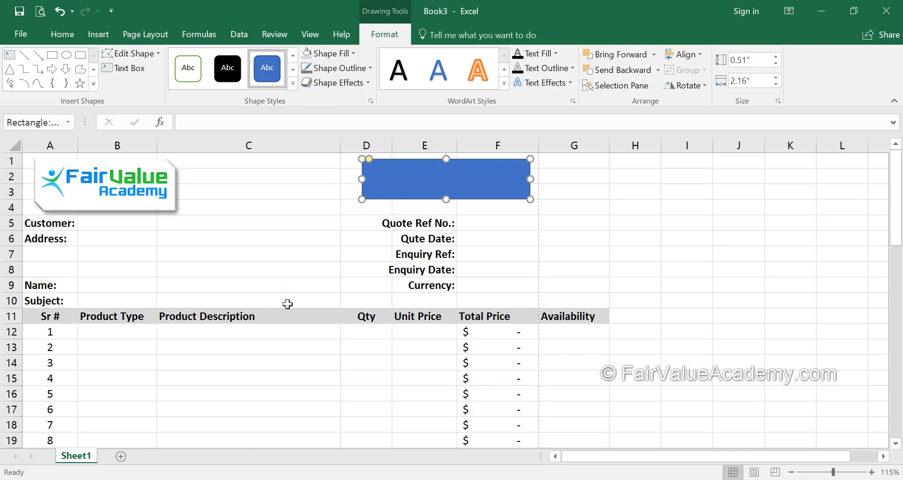
{"action": "left_click", "coordinate": [353, 53]}
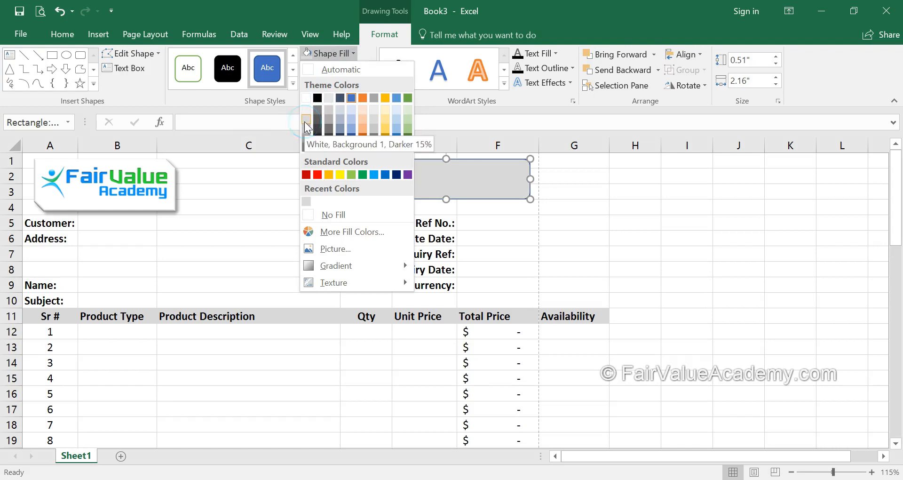
{"action": "left_click", "coordinate": [305, 121]}
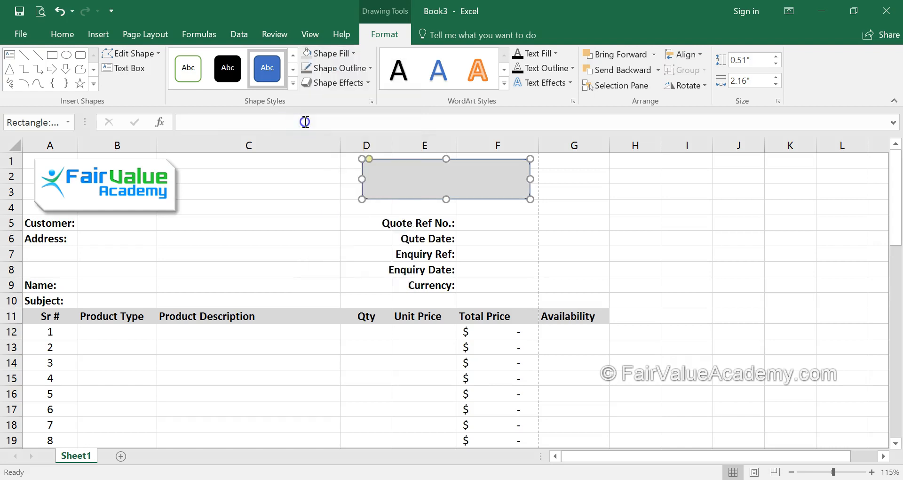
Set the rounded rectangle's outline weight to 3 pt
{"action": "left_click", "coordinate": [369, 69]}
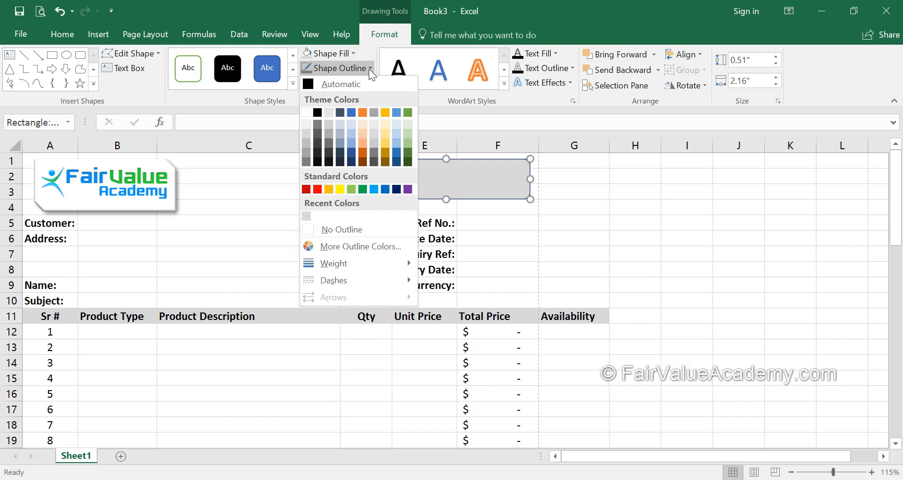
{"action": "left_click", "coordinate": [250, 204]}
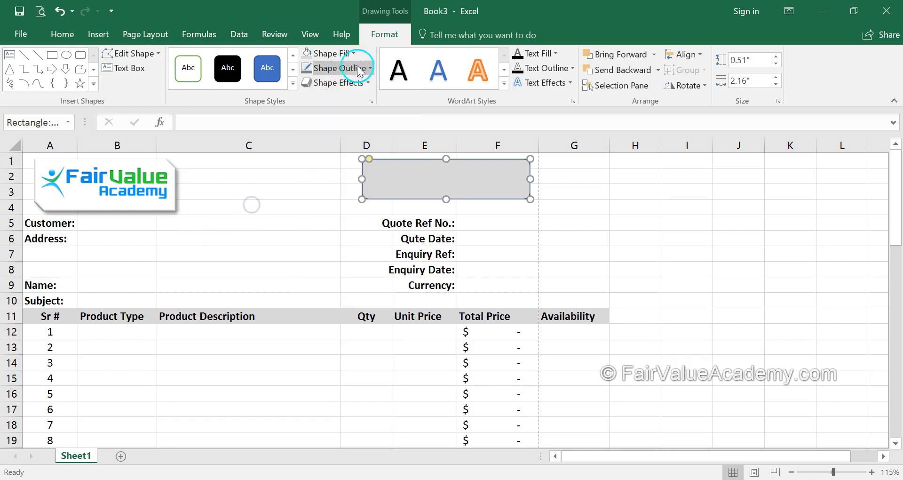
{"action": "left_click", "coordinate": [372, 68]}
{"action": "left_click", "coordinate": [379, 264]}
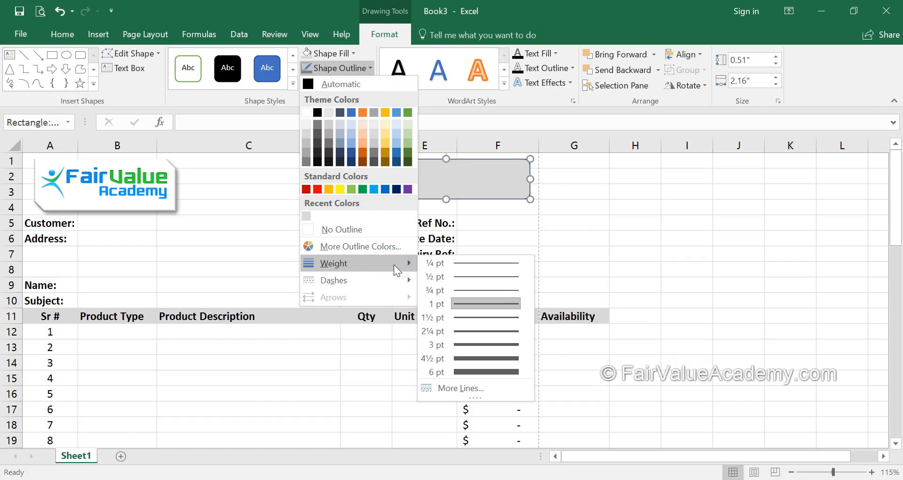
{"action": "left_click", "coordinate": [491, 346]}
{"action": "key", "text": "Escape"}
{"action": "left_click", "coordinate": [507, 198]}
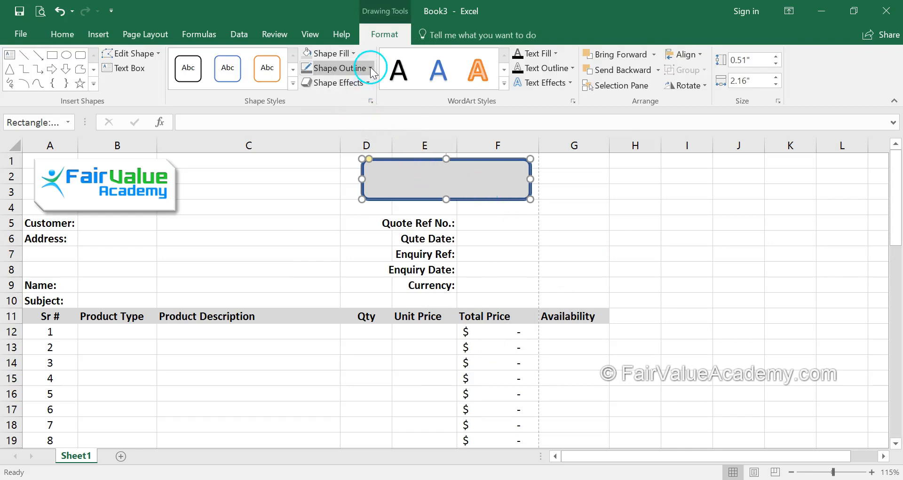
Change the rounded rectangle's outline to medium gray and deselect the shape
{"action": "left_click", "coordinate": [371, 69]}
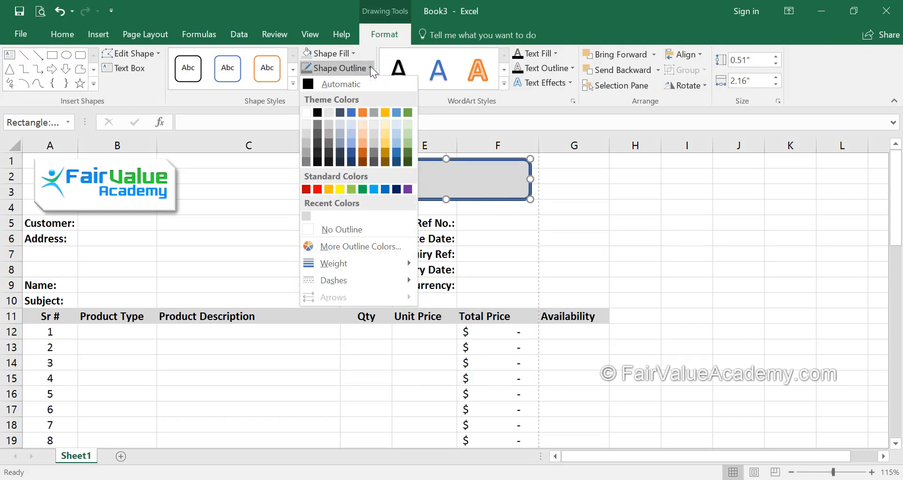
{"action": "left_click", "coordinate": [316, 142]}
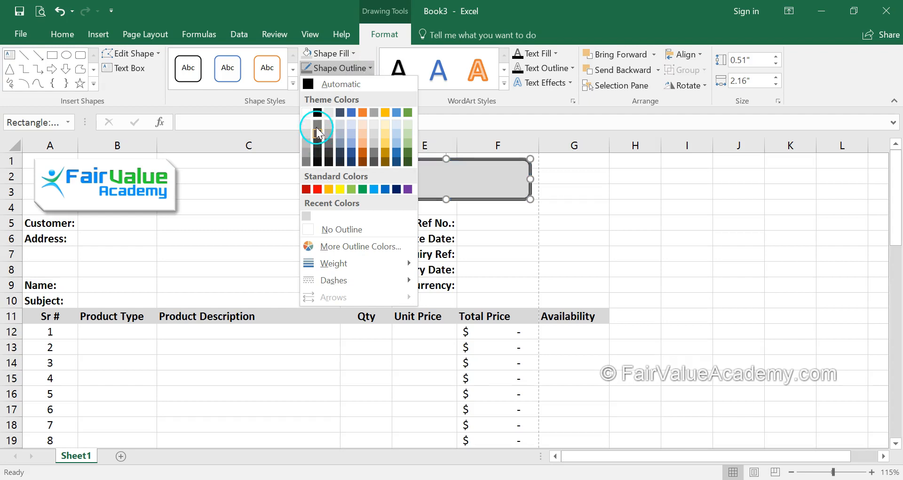
{"action": "left_click", "coordinate": [315, 124]}
{"action": "left_click", "coordinate": [576, 250]}
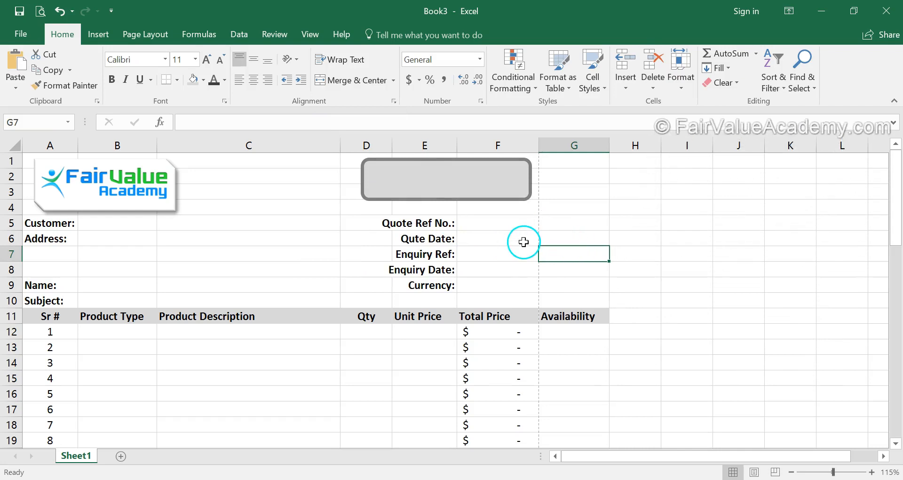
Enter the heading text QUOTATION inside the rounded rectangle
{"action": "left_click", "coordinate": [427, 177]}
{"action": "left_click", "coordinate": [382, 178]}
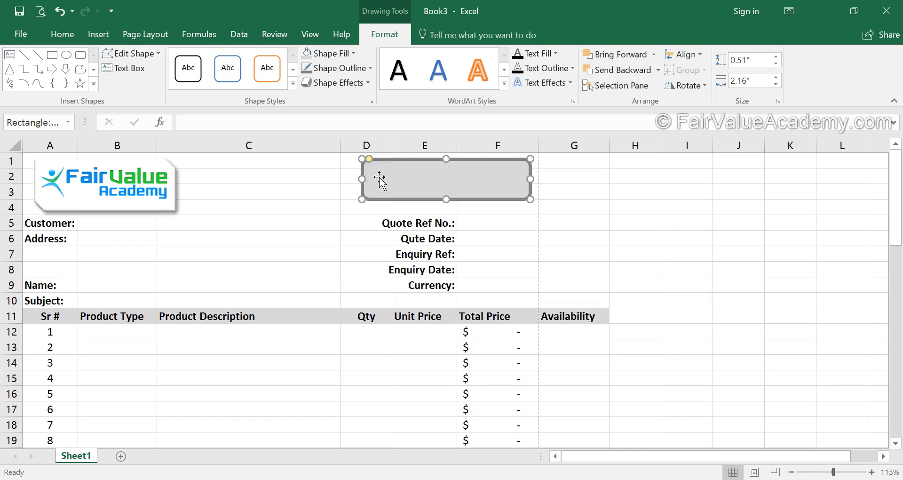
{"action": "left_click", "coordinate": [387, 177]}
Set the text fill of the QUOTATION heading to Automatic black
{"action": "left_click_drag", "start_coordinate": [431, 171], "coordinate": [379, 171]}
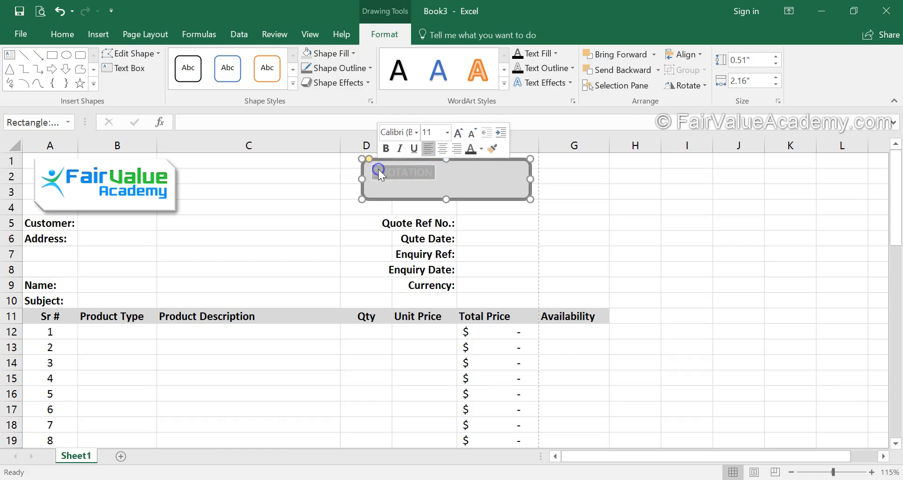
{"action": "left_click", "coordinate": [556, 54]}
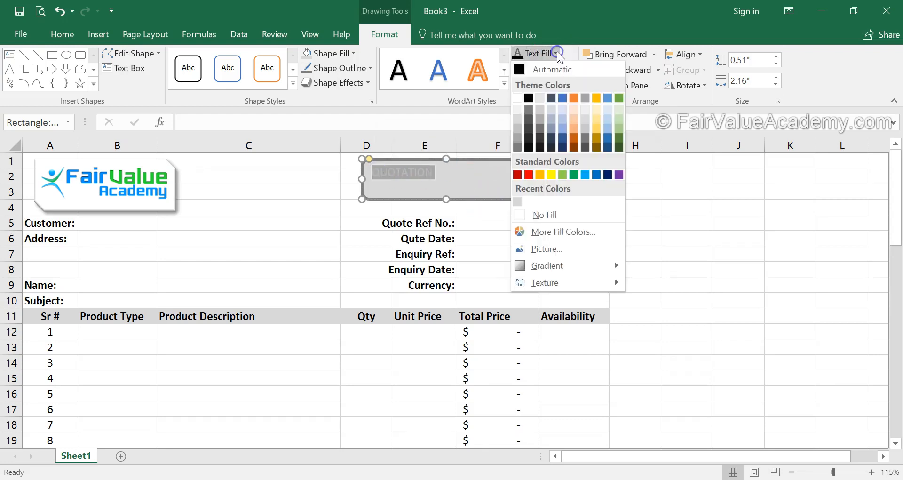
{"action": "left_click", "coordinate": [521, 69]}
{"action": "left_click", "coordinate": [93, 44]}
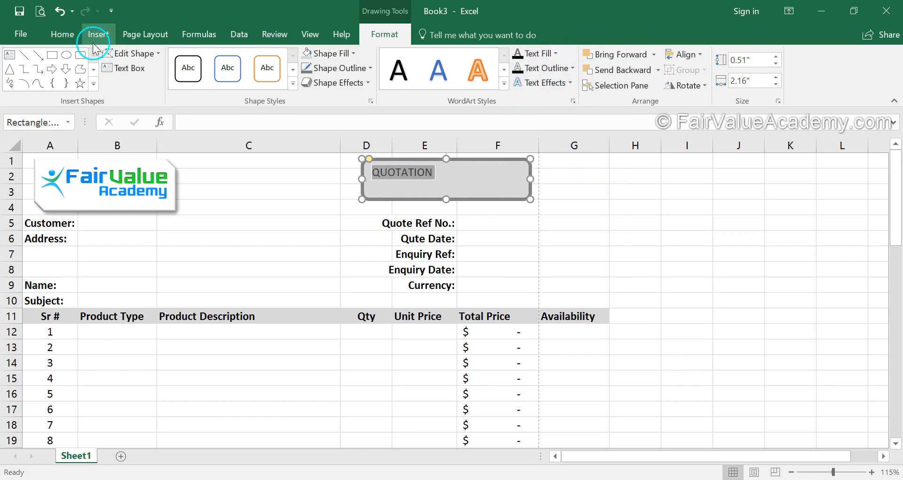
Increase the font size of the QUOTATION heading to 18
{"action": "left_click", "coordinate": [66, 36]}
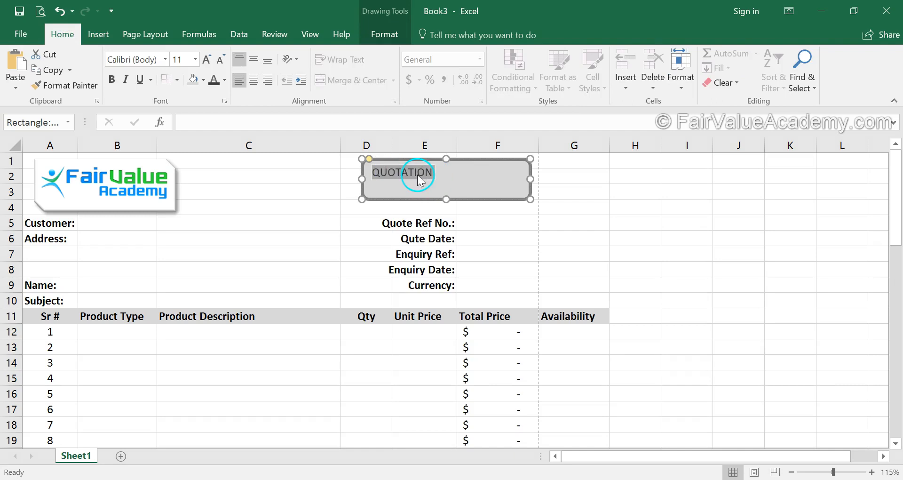
{"action": "left_click", "coordinate": [208, 59]}
{"action": "left_click", "coordinate": [207, 60]}
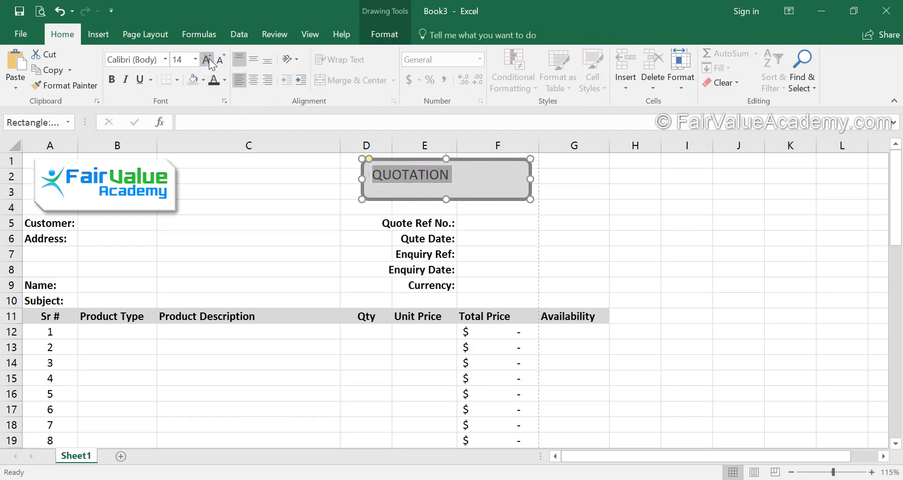
{"action": "left_click", "coordinate": [207, 60]}
{"action": "left_click", "coordinate": [209, 60]}
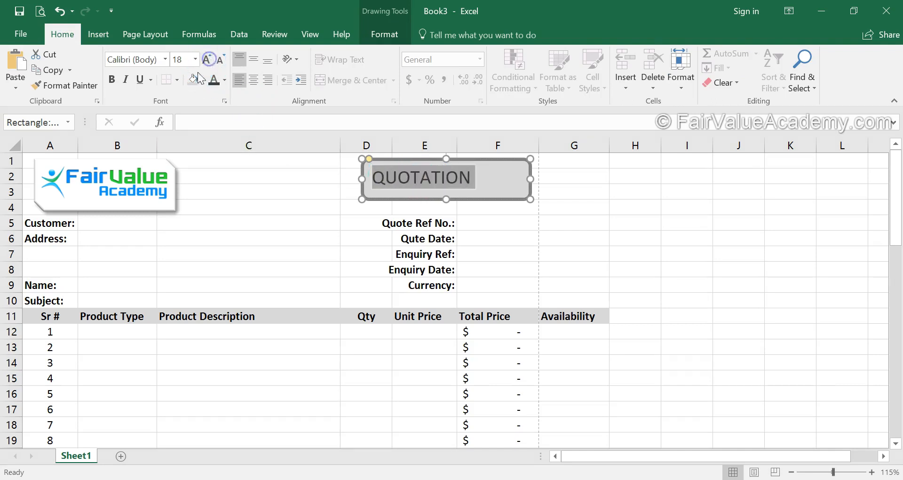
Make the QUOTATION heading bold and center it horizontally within the rounded rectangle
{"action": "left_click", "coordinate": [112, 80]}
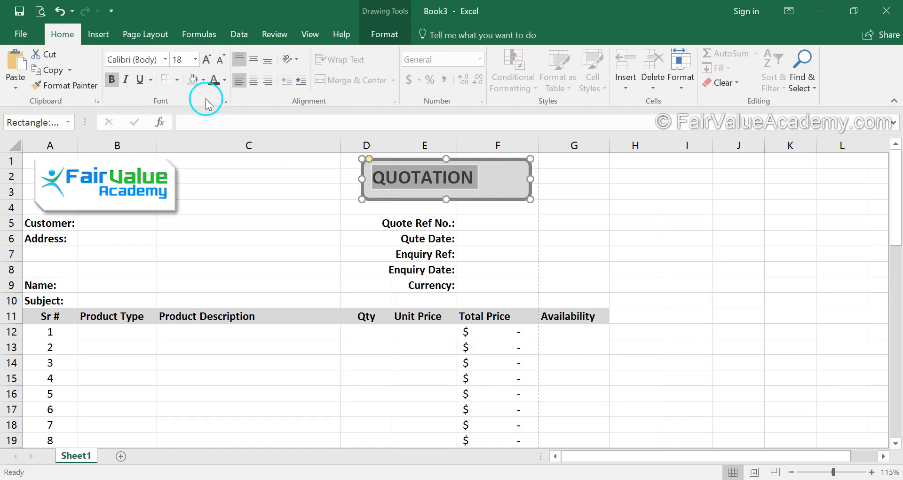
{"action": "left_click", "coordinate": [253, 80]}
{"action": "left_click", "coordinate": [646, 223]}
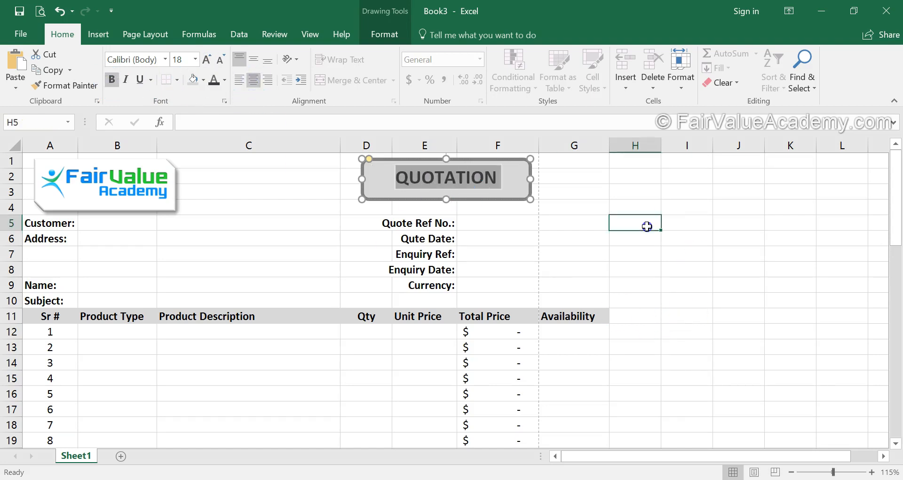
Move the QUOTATION rectangle sideways so it spans columns E to G over rows 1 to 3, and deselect it
{"action": "left_click_drag", "start_coordinate": [483, 201], "coordinate": [549, 202]}
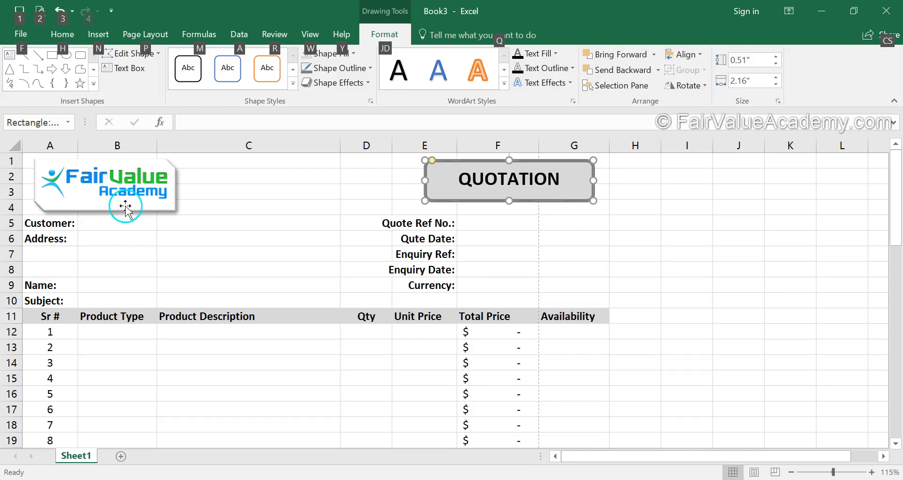
{"action": "left_click", "coordinate": [315, 241]}
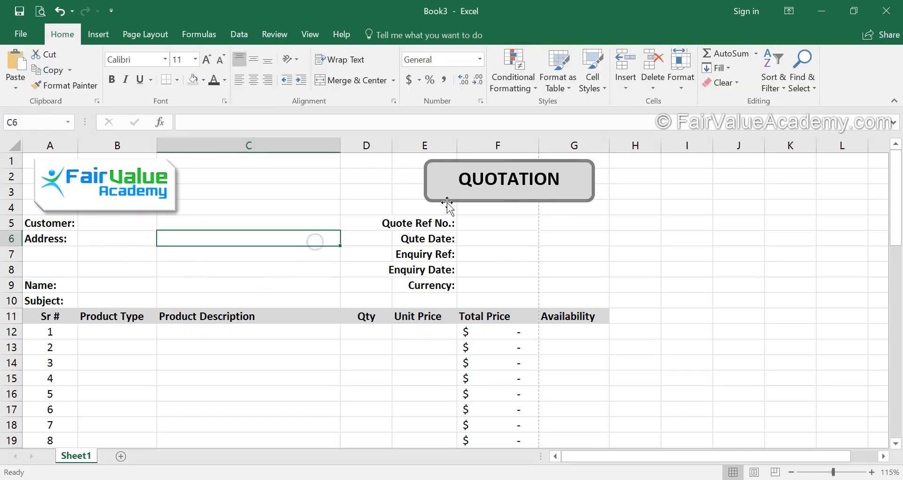
Apply the fourth preset shape effect, with beveled edges and a shadow, to the QUOTATION rectangle
{"action": "left_click", "coordinate": [447, 203]}
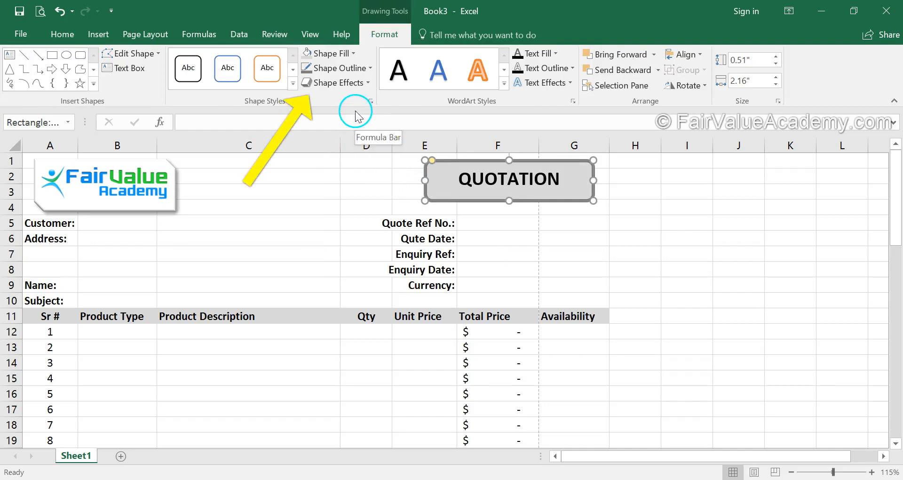
{"action": "left_click", "coordinate": [369, 83]}
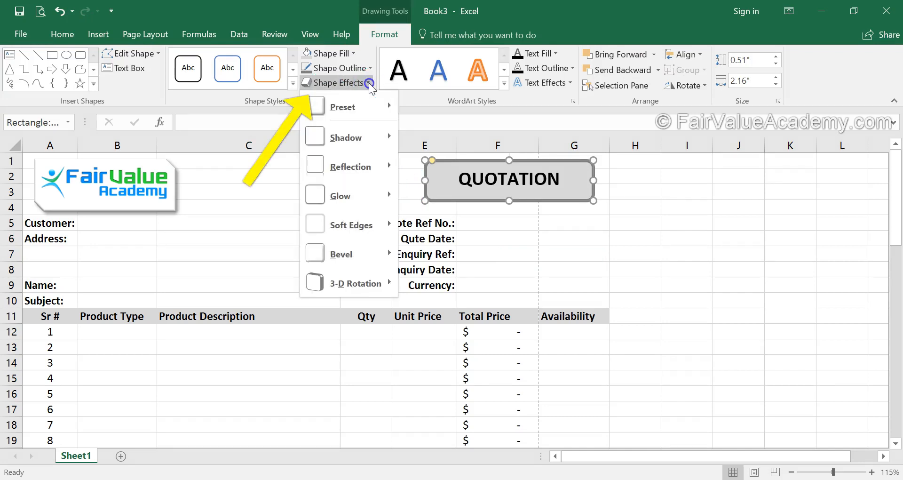
{"action": "mouse_move", "coordinate": [361, 105]}
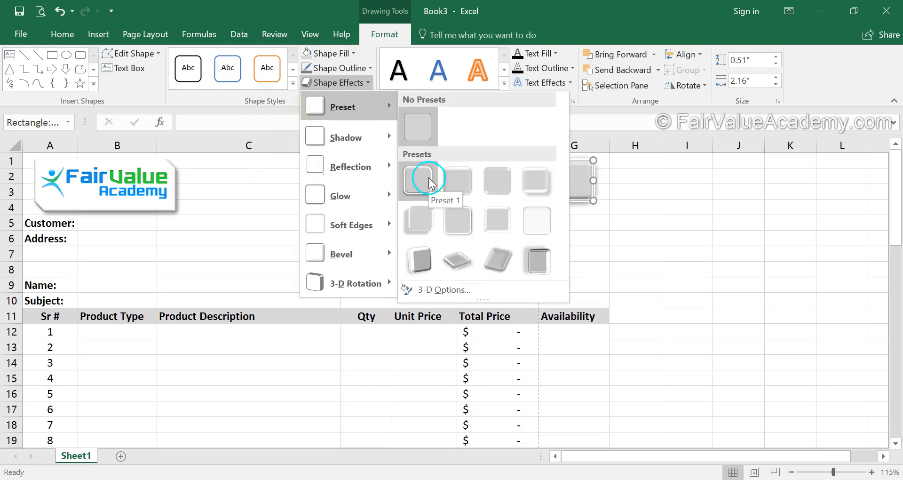
{"action": "left_click", "coordinate": [532, 187]}
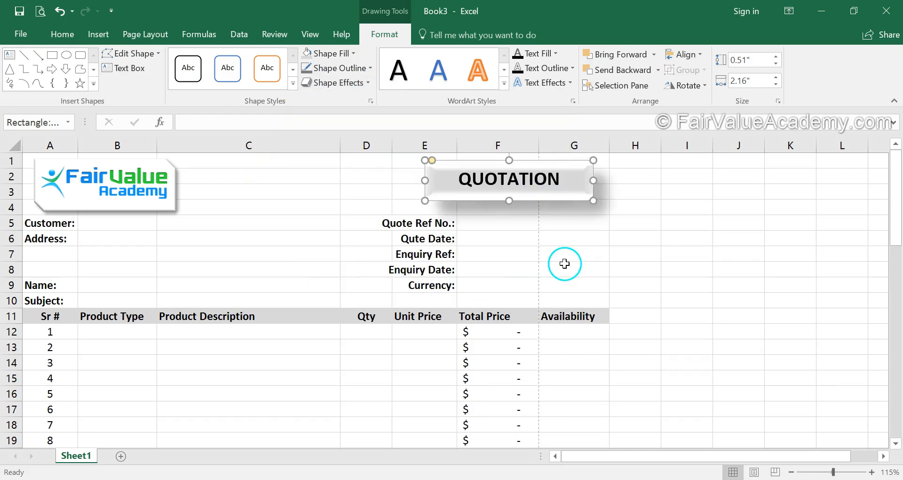
Add the first reflection variation as a text effect to the QUOTATION heading and deselect the shape
{"action": "left_click", "coordinate": [571, 83]}
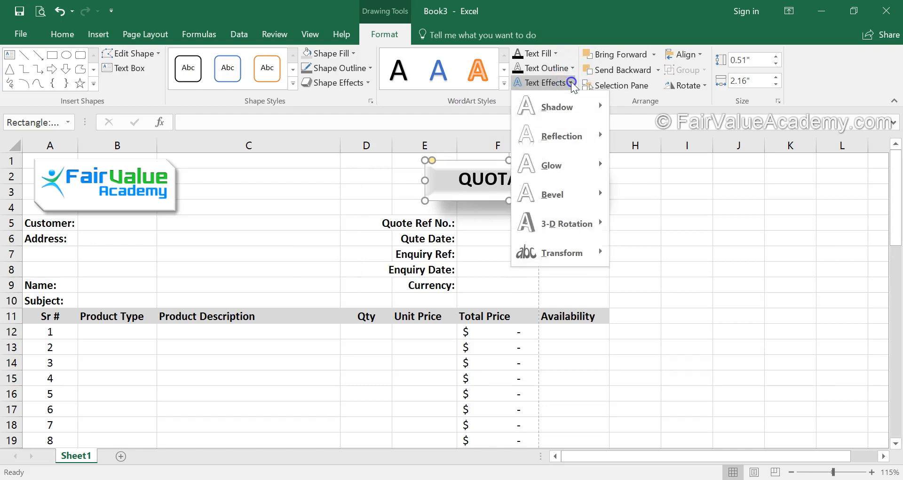
{"action": "mouse_move", "coordinate": [570, 138]}
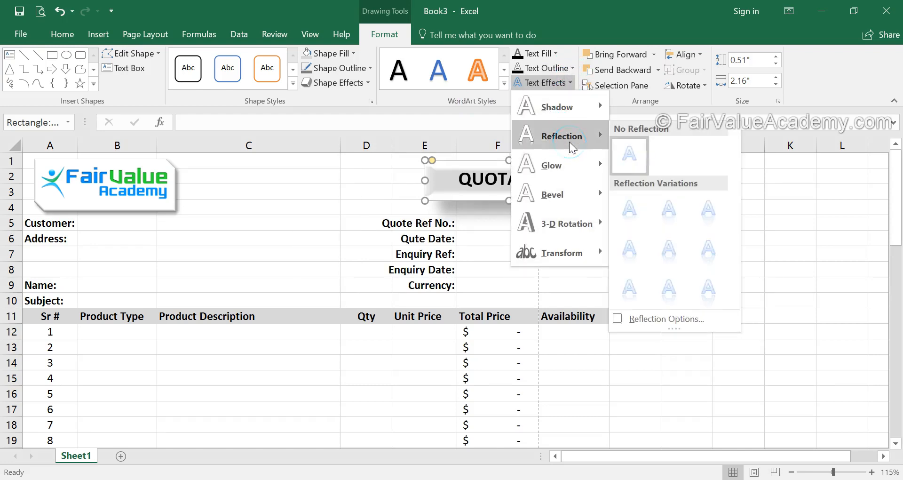
{"action": "left_click", "coordinate": [640, 206]}
{"action": "left_click", "coordinate": [630, 259]}
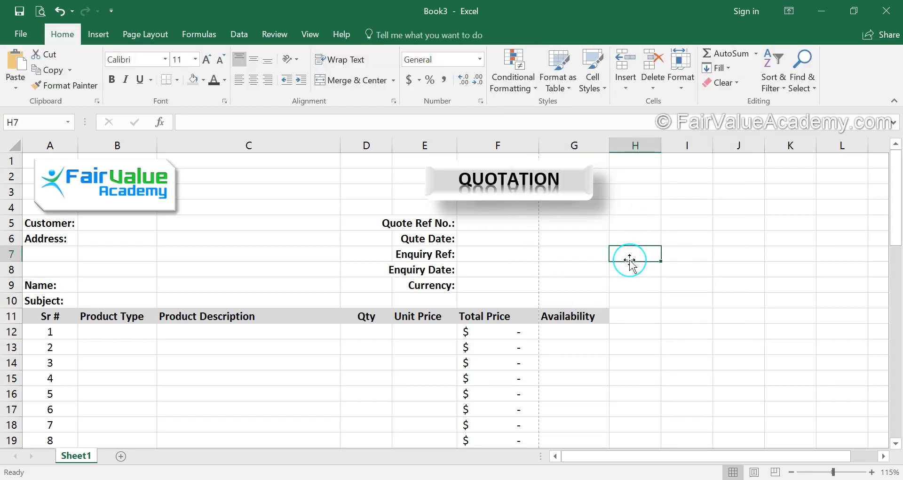